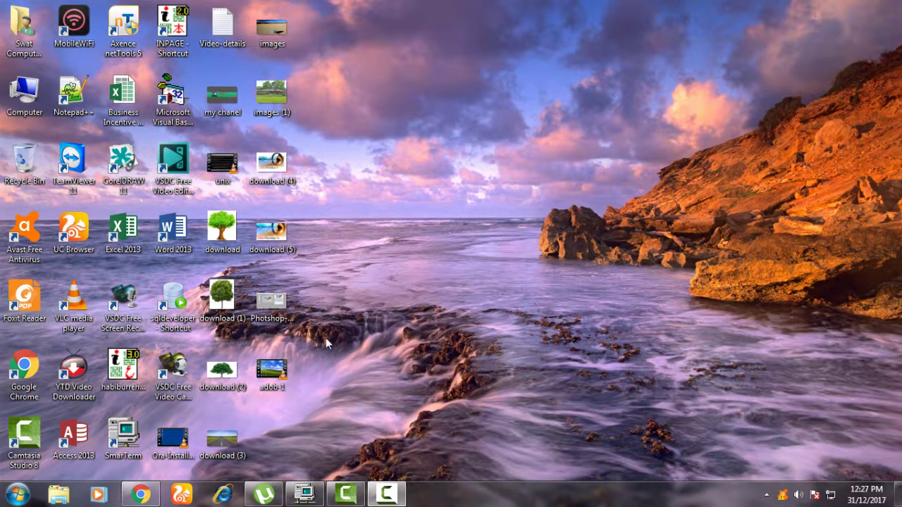
# - Bring Chrome forward and load getintopc.com in a new tab
pyautogui.click(141, 494)
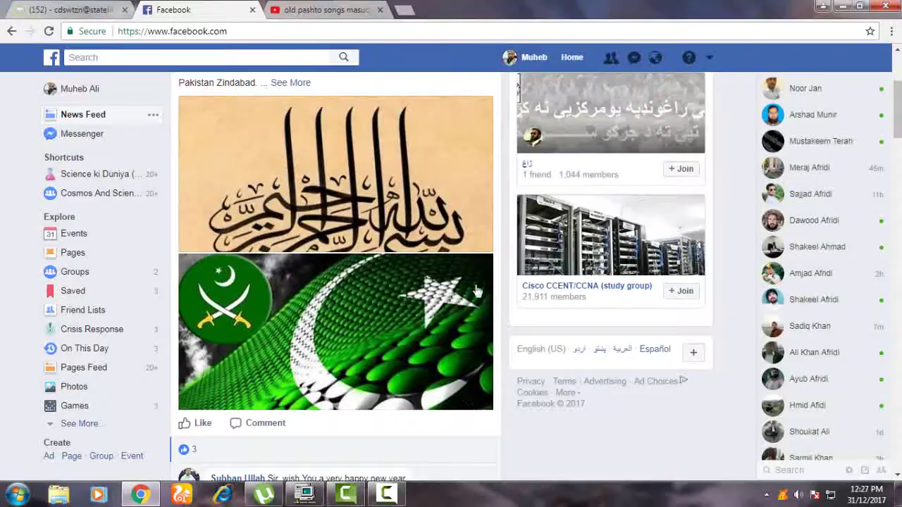
pyautogui.click(406, 9)
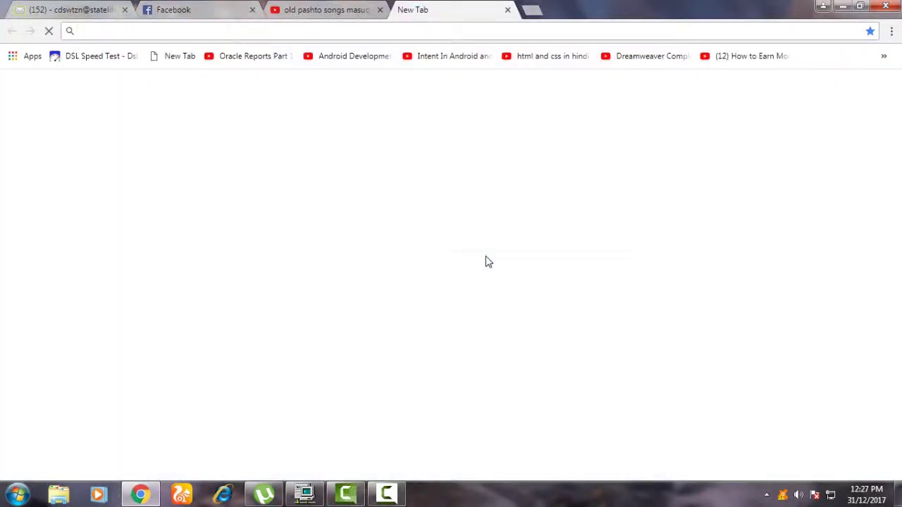
pyautogui.write('getintopc.com')
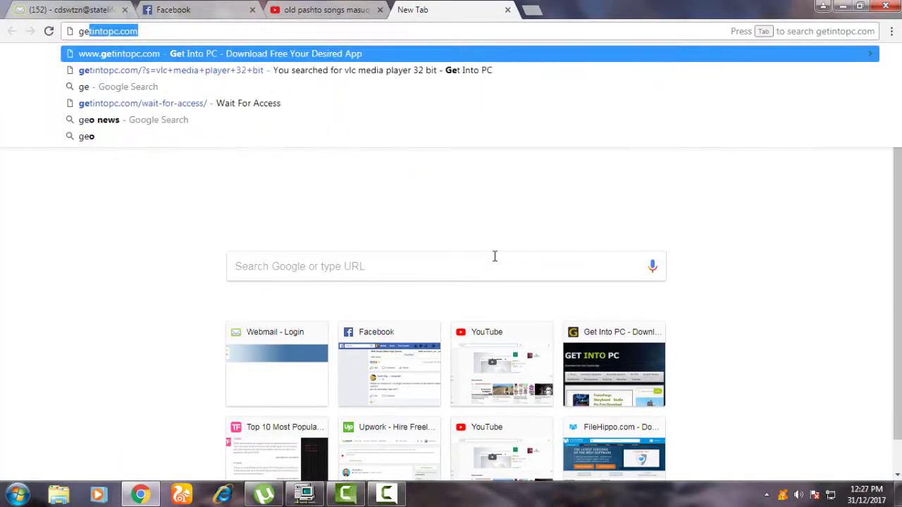
pyautogui.press('Return')
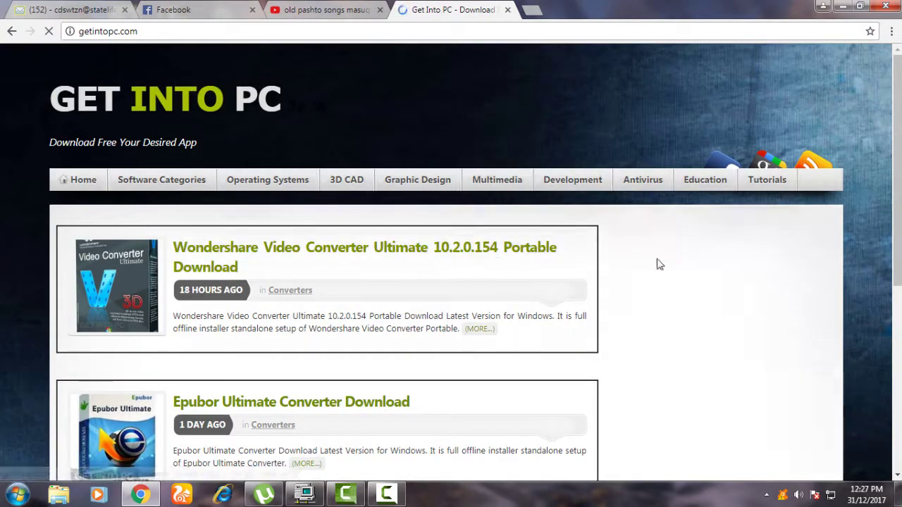
# - Search the site for 'adobe photoshop 7', scroll the results, then minimize Chrome
pyautogui.click(652, 228)
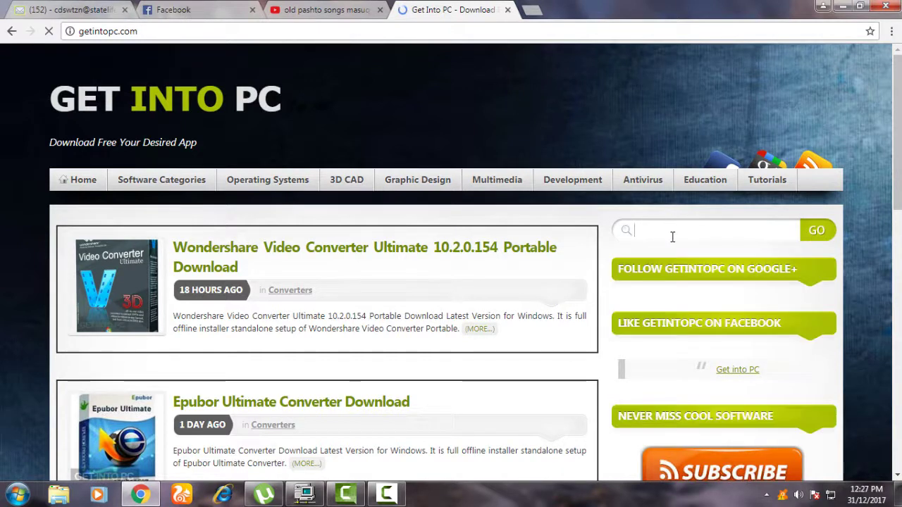
pyautogui.write('adobe photoshop 7')
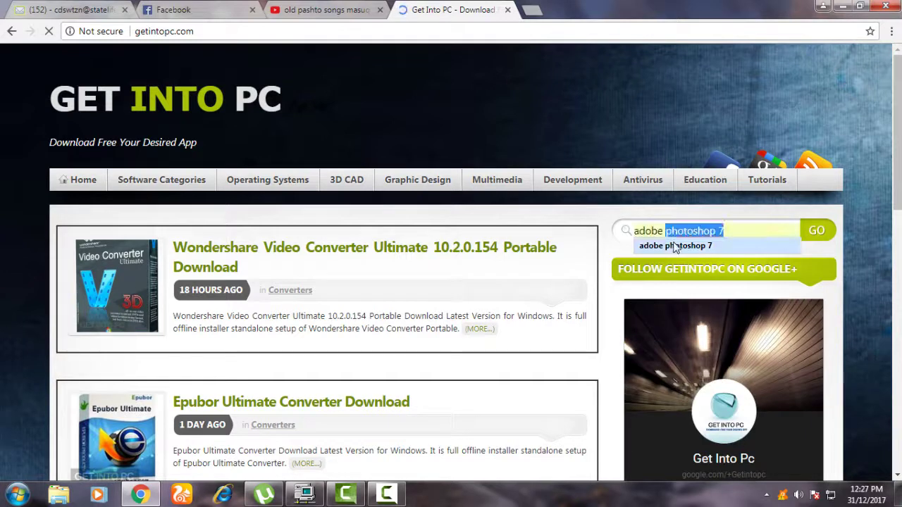
pyautogui.click(674, 246)
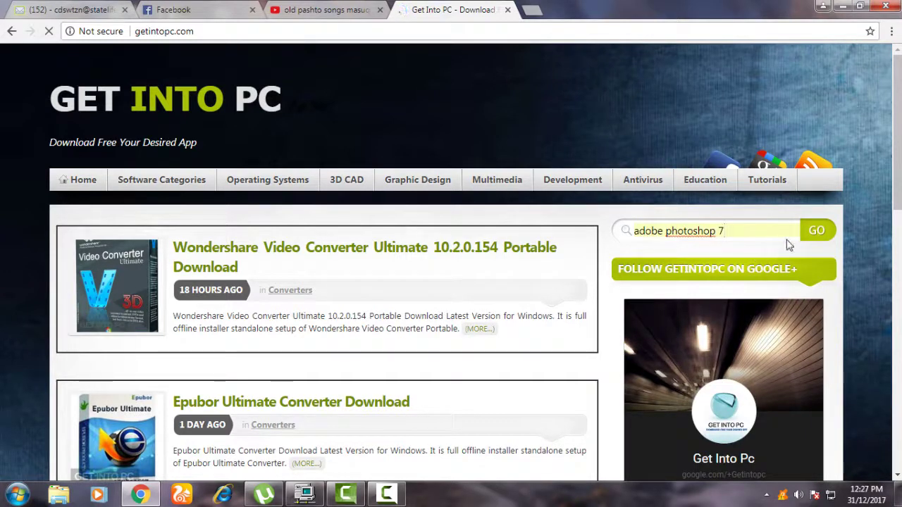
pyautogui.click(817, 232)
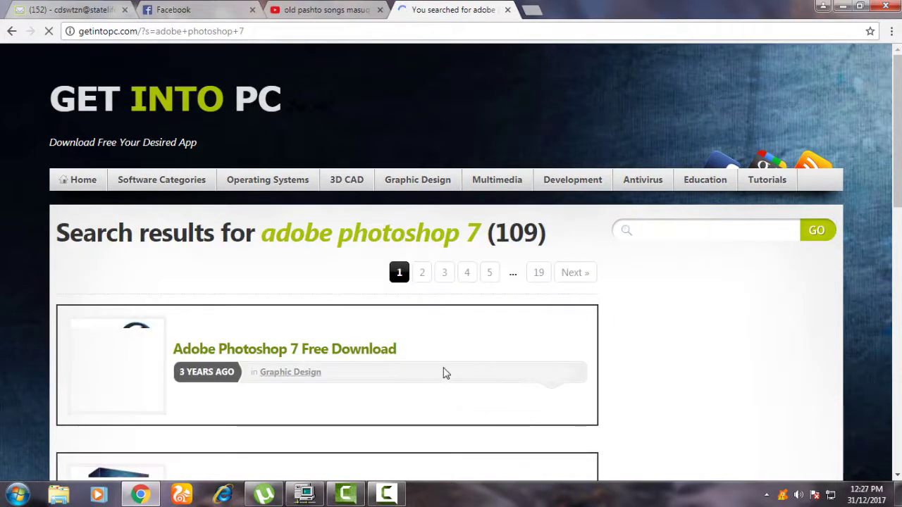
pyautogui.scroll(-3, 446, 372)
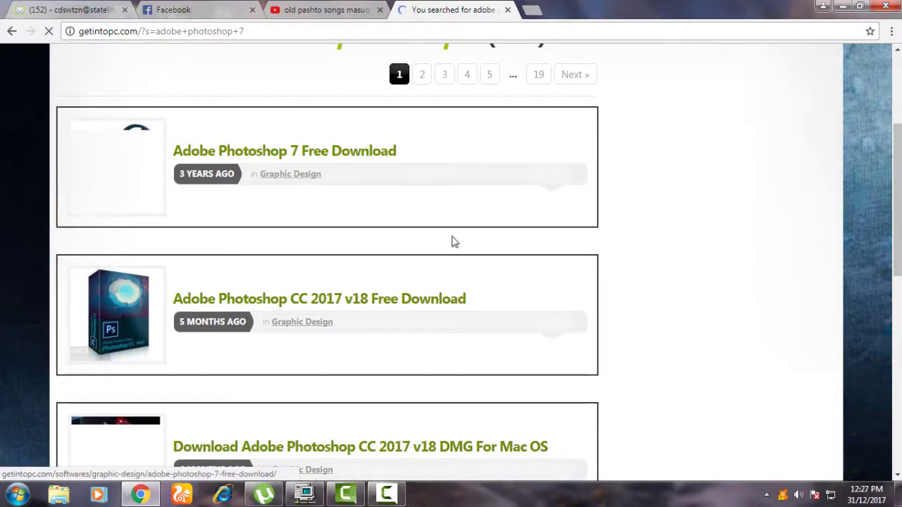
pyautogui.click(844, 7)
pyautogui.rightClick(593, 112)
# - Refresh the desktop, launch Adobe Photoshop 7.0 from All Programs, then minimize it
pyautogui.click(620, 150)
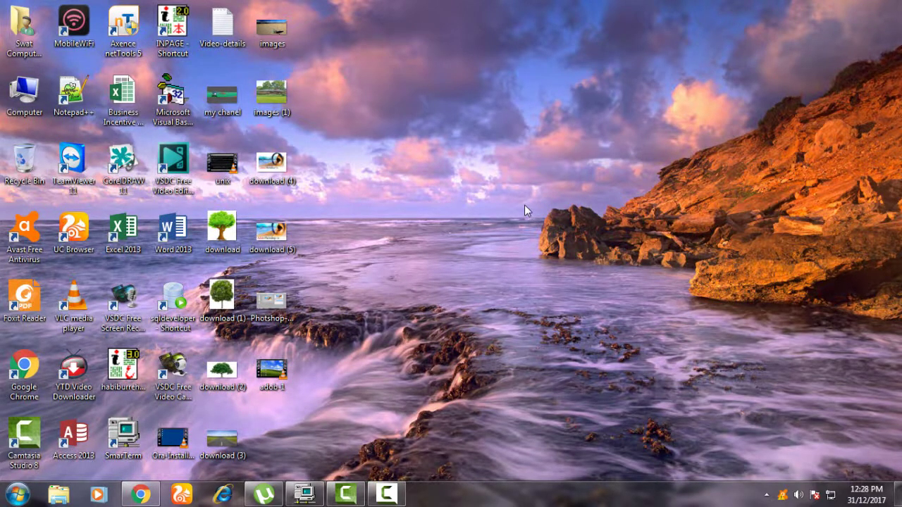
pyautogui.click(17, 495)
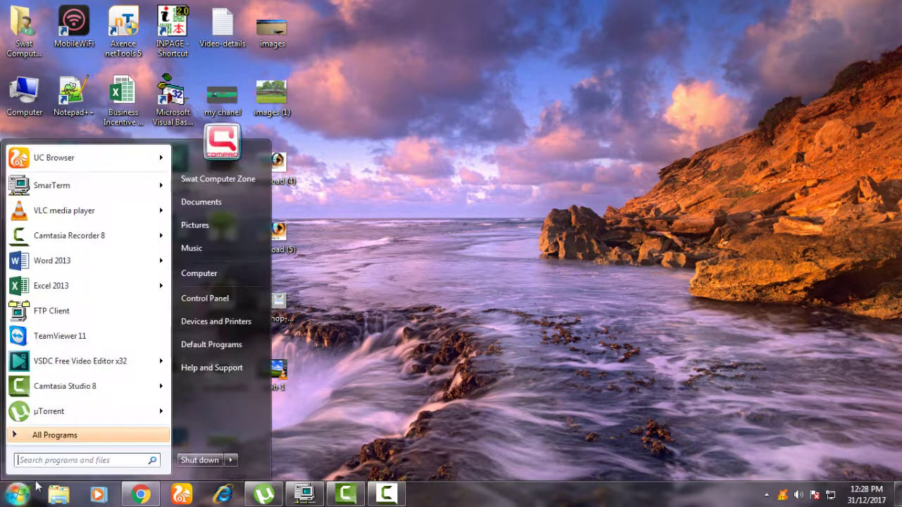
pyautogui.click(63, 440)
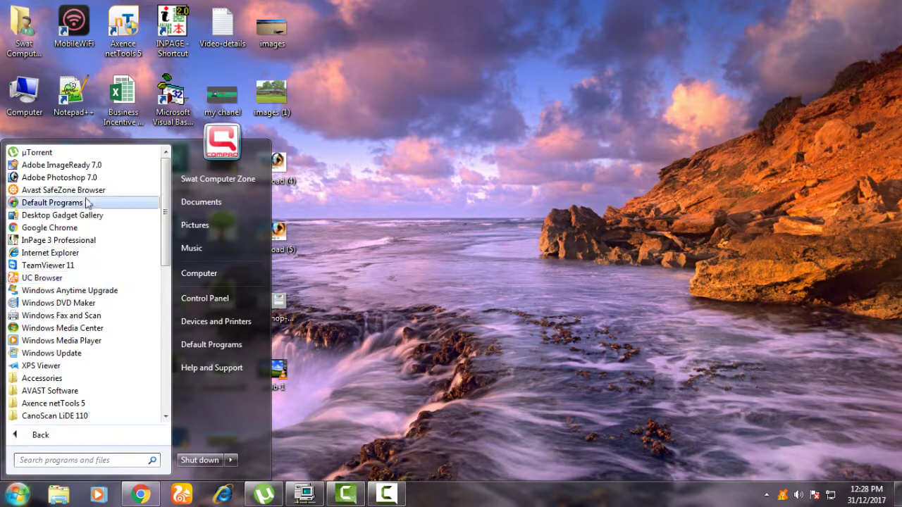
pyautogui.click(87, 184)
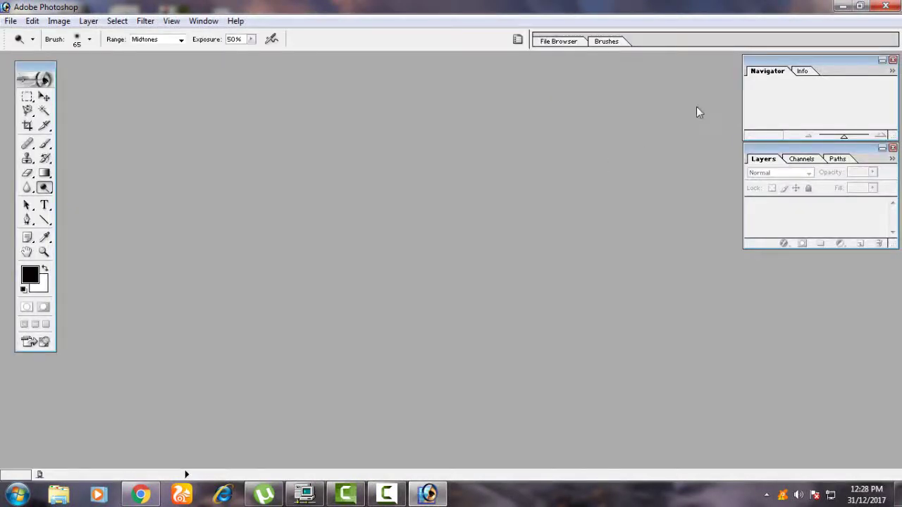
pyautogui.click(842, 6)
# - Relaunch Photoshop 7.0 by searching 'adob' in the Start menu, then minimize it
pyautogui.click(15, 495)
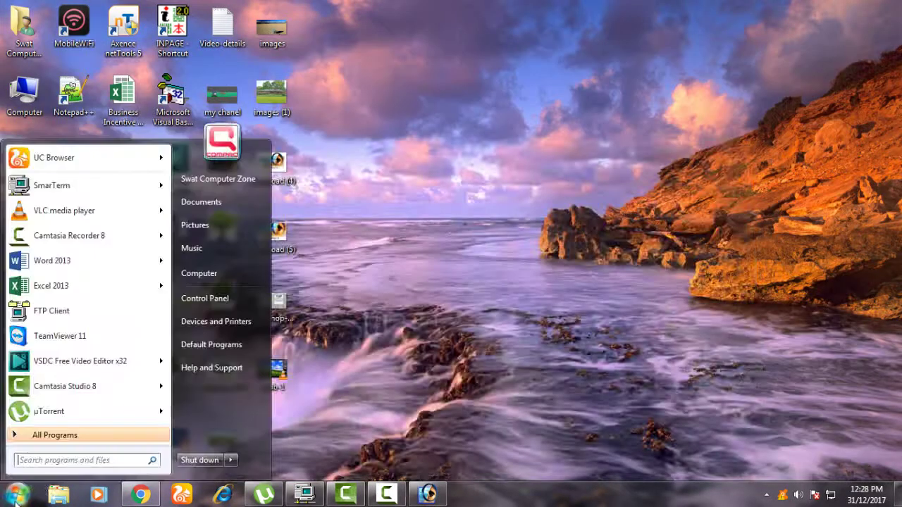
pyautogui.write('a')
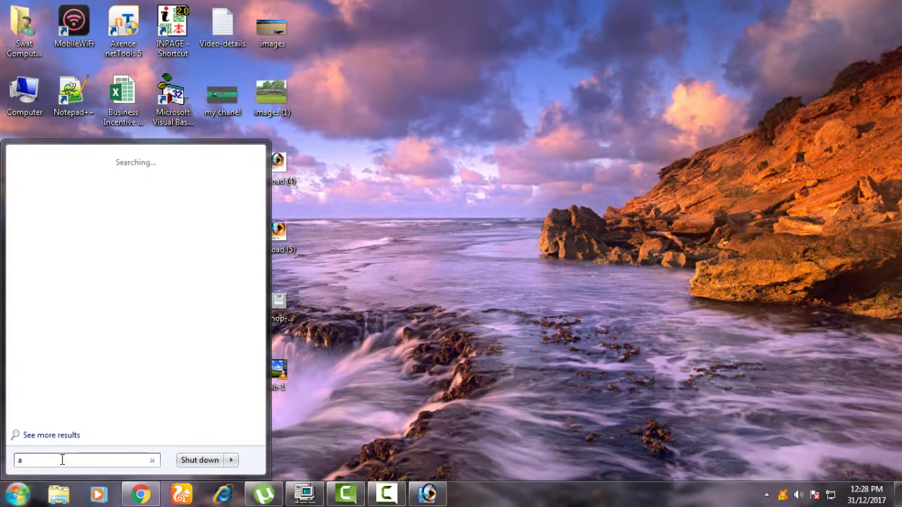
pyautogui.write('dob')
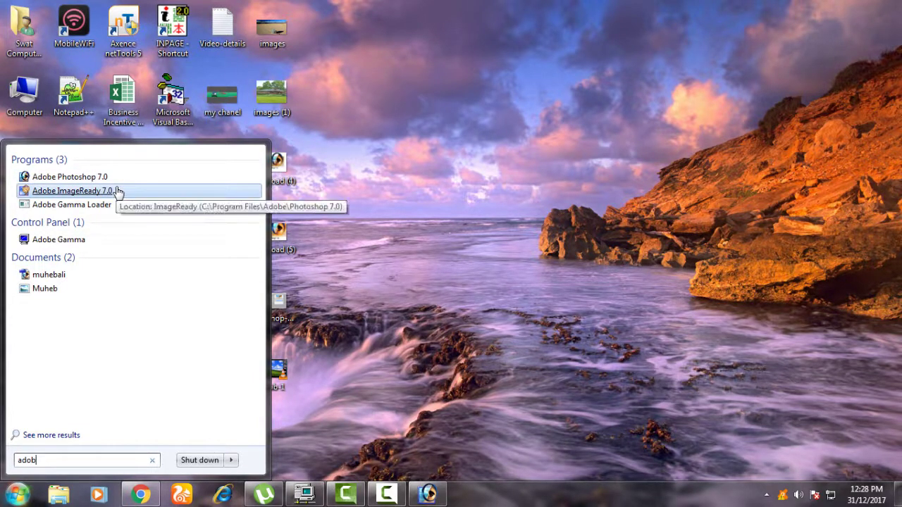
pyautogui.click(111, 177)
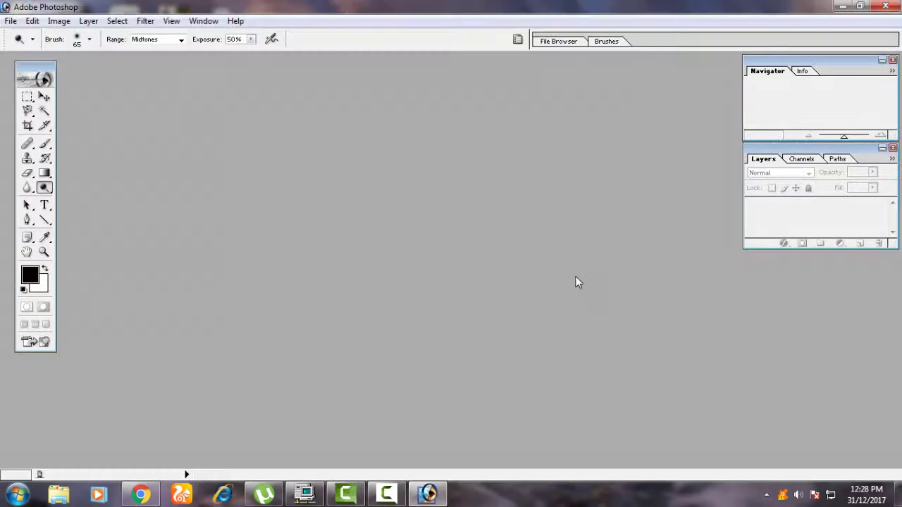
pyautogui.click(843, 5)
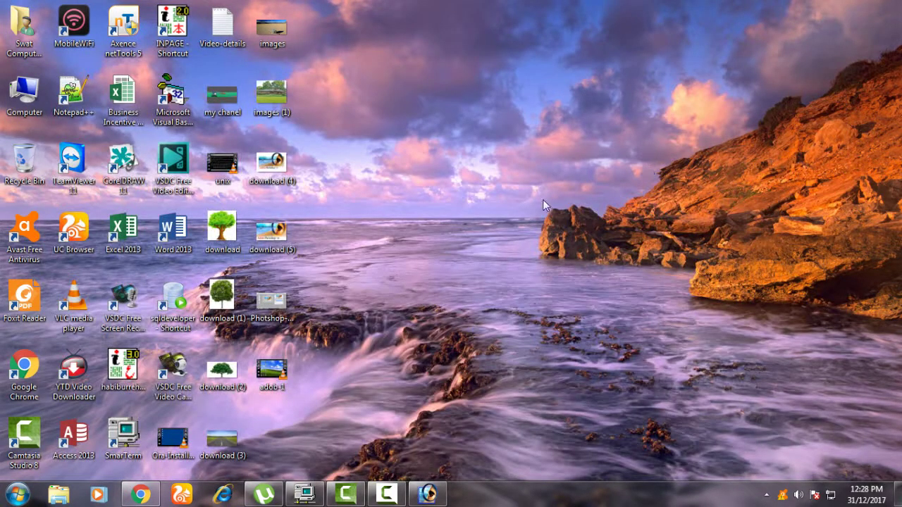
# - Restore Photoshop from the taskbar and bring up the File > New document dialog
pyautogui.click(427, 494)
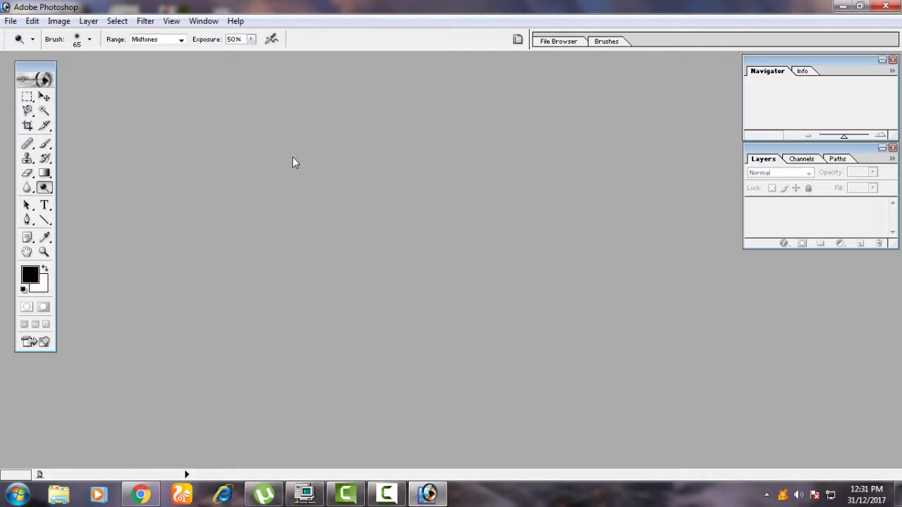
pyautogui.click(11, 21)
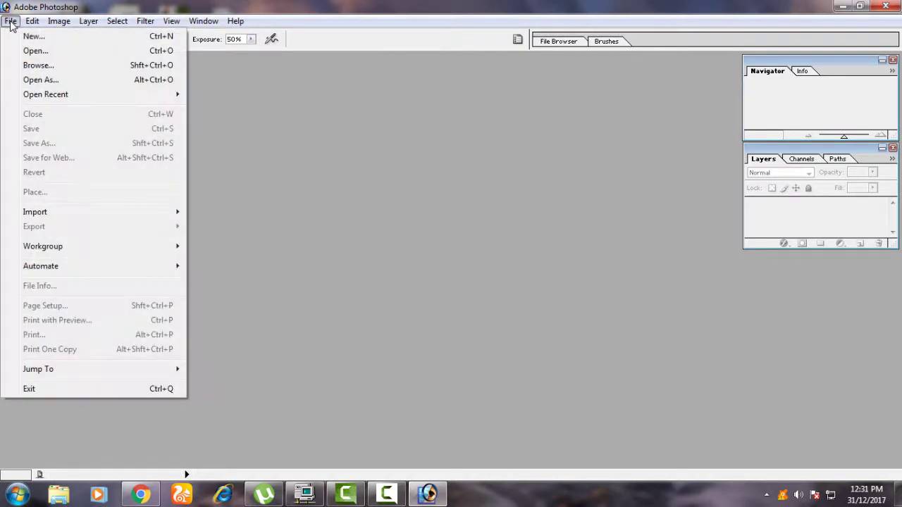
pyautogui.click(32, 36)
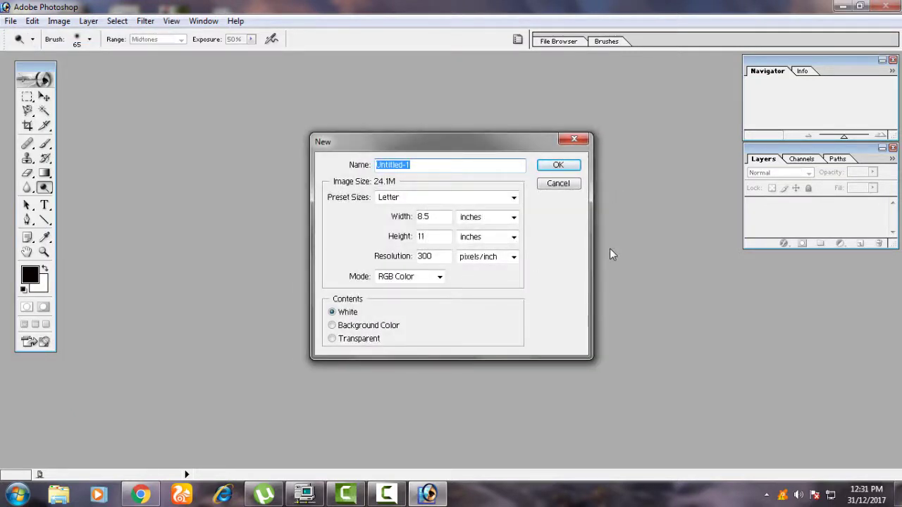
# - Show the Preset Sizes list in the New document dialog
pyautogui.click(454, 204)
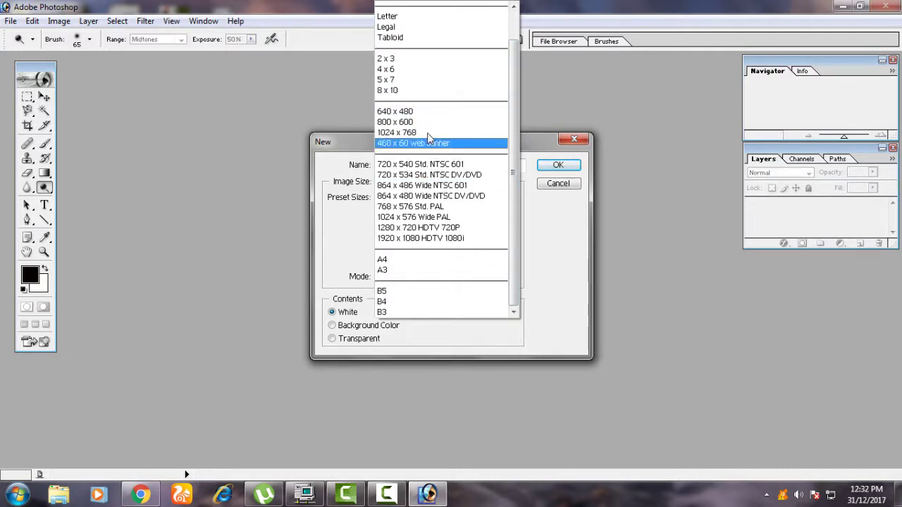
# - Choose the Letter preset, 8.5 × 11 inches at 300 pixels/inch
pyautogui.click(419, 17)
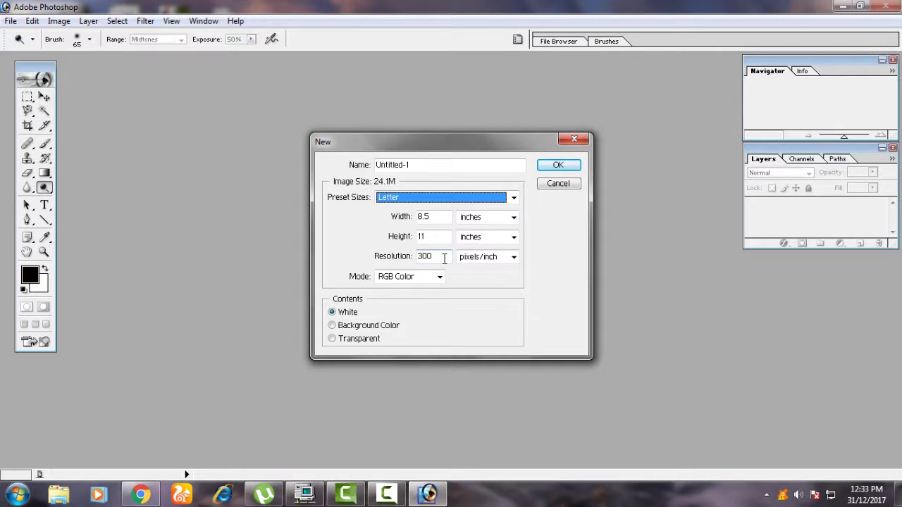
# - Change the document resolution to 72 pixels/inch, reducing the image to 1.39M
pyautogui.doubleClick(439, 257)
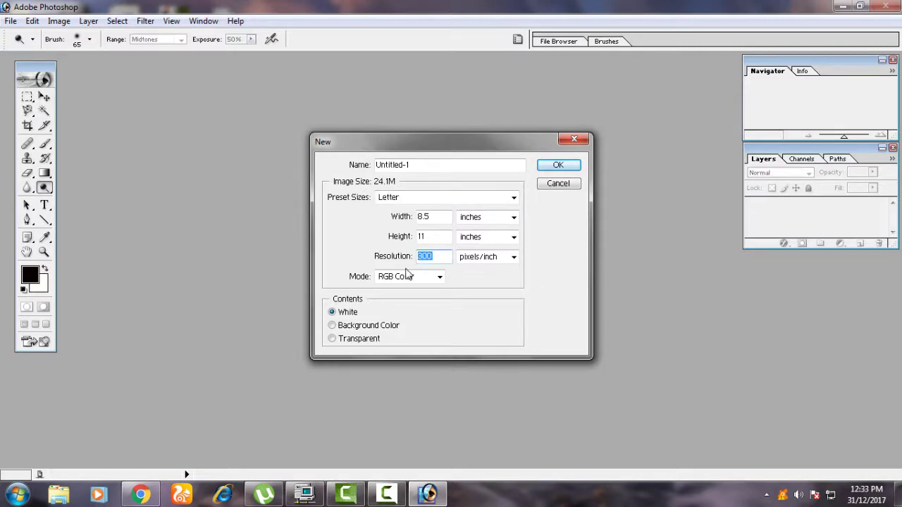
pyautogui.write('100')
pyautogui.press('BackSpace')
pyautogui.press('BackSpace')
pyautogui.press('BackSpace')
pyautogui.write('300')
pyautogui.press('BackSpace')
pyautogui.press('BackSpace')
pyautogui.press('BackSpace')
pyautogui.write('72')
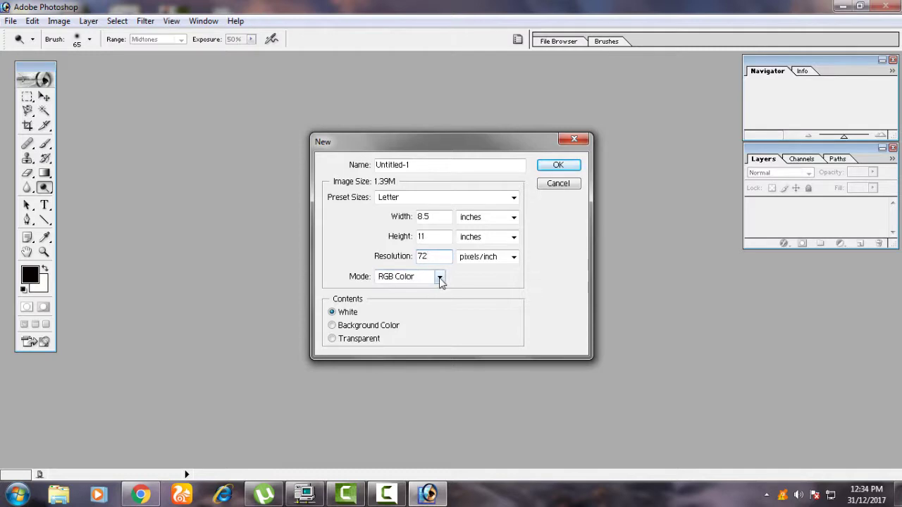
pyautogui.click(439, 277)
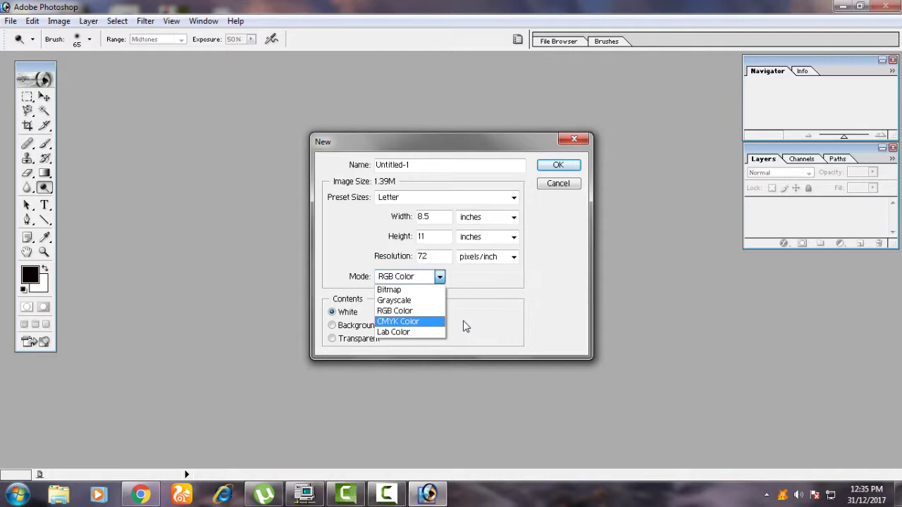
pyautogui.click(463, 325)
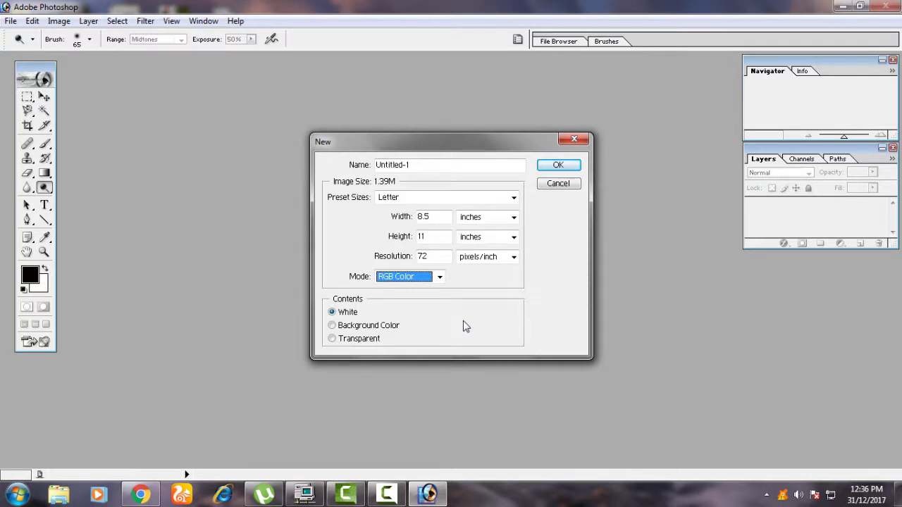
# - Show the colour Mode list: Bitmap, Grayscale, RGB, CMYK and Lab
pyautogui.click(393, 496)
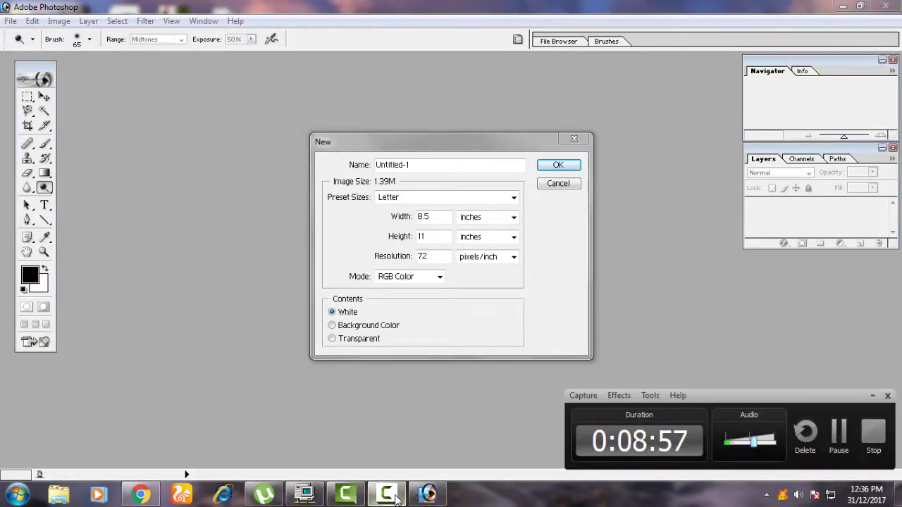
pyautogui.click(393, 496)
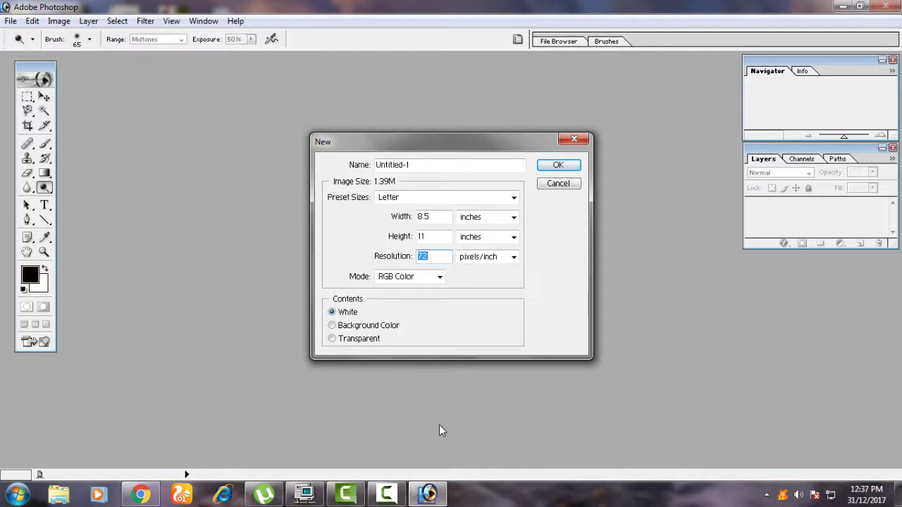
pyautogui.click(387, 493)
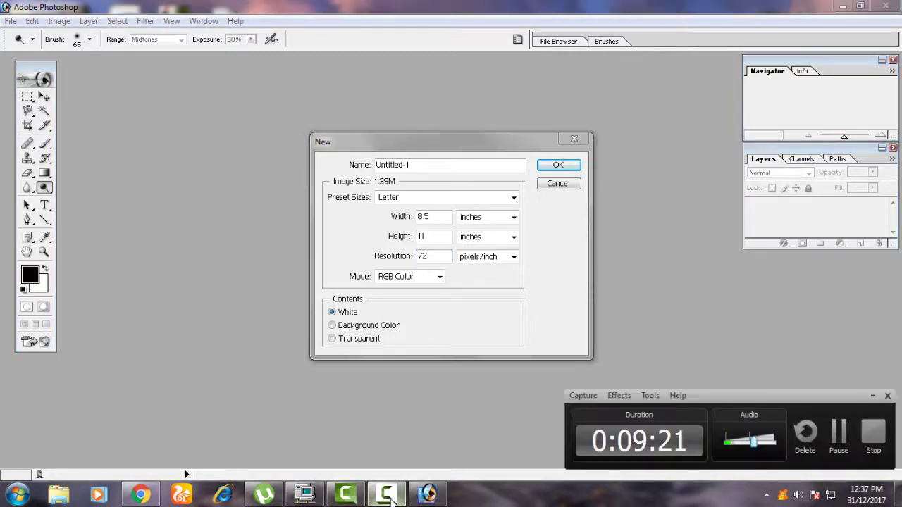
pyautogui.click(387, 493)
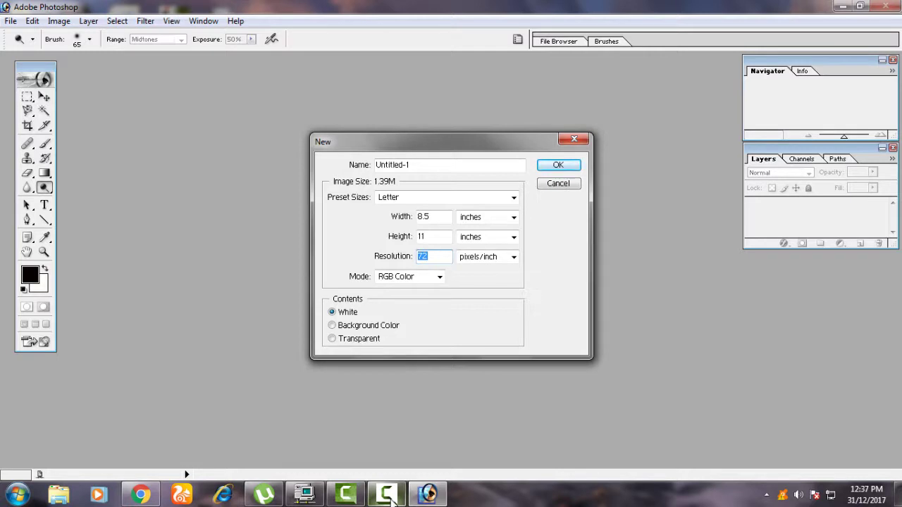
pyautogui.click(439, 281)
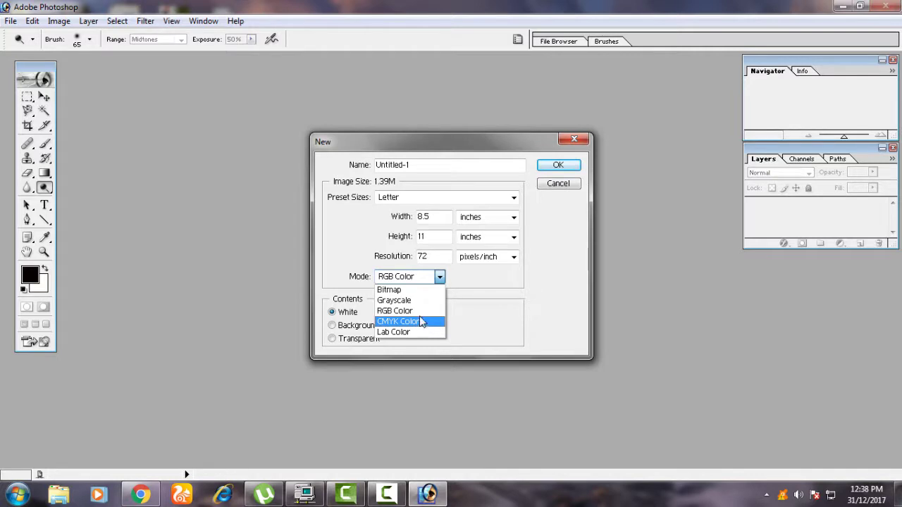
# - Keep RGB Color as the new document's colour mode and close the Mode list
pyautogui.click(419, 312)
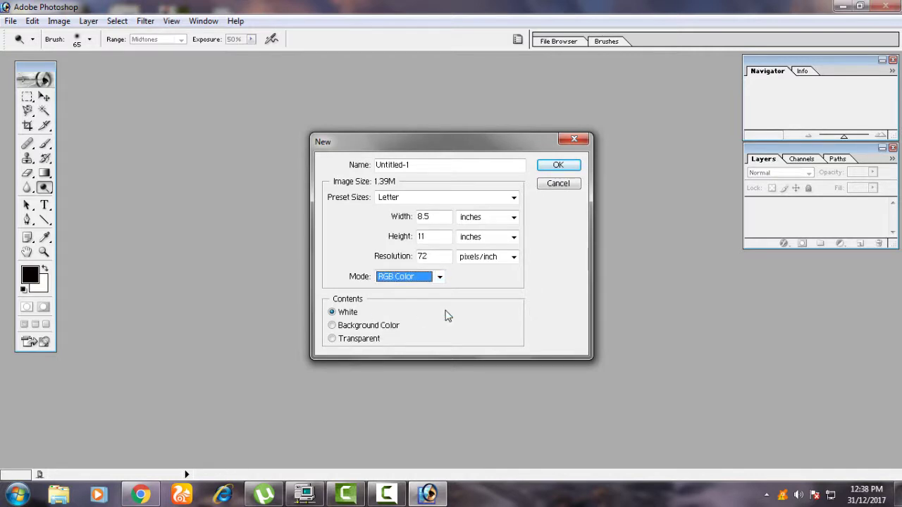
pyautogui.click(439, 278)
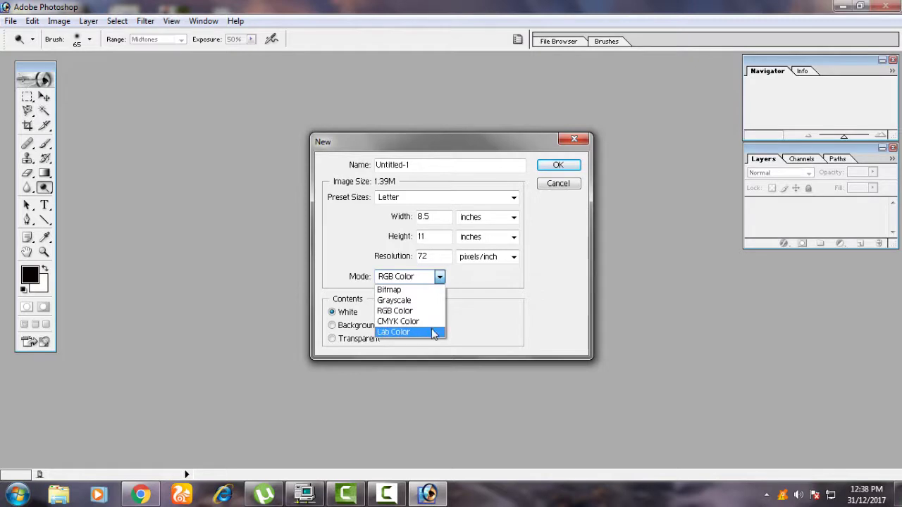
pyautogui.click(472, 326)
pyautogui.click(438, 279)
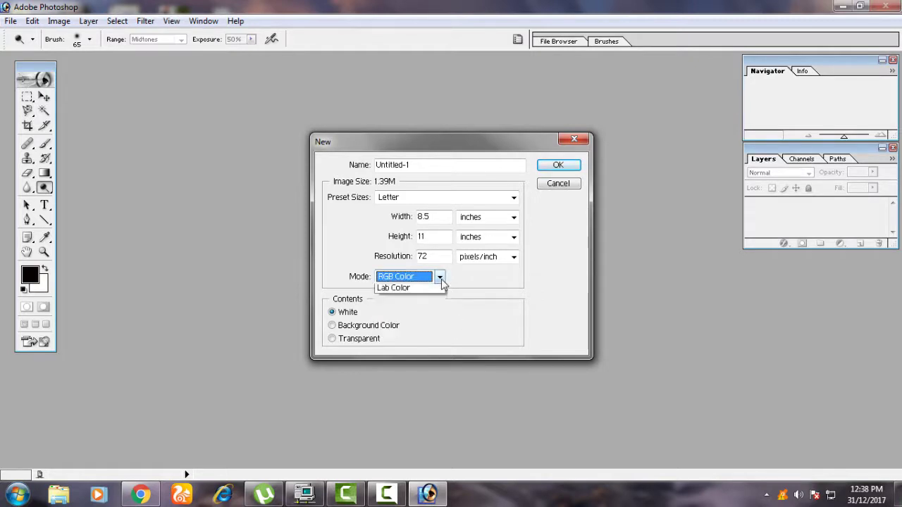
pyautogui.click(431, 311)
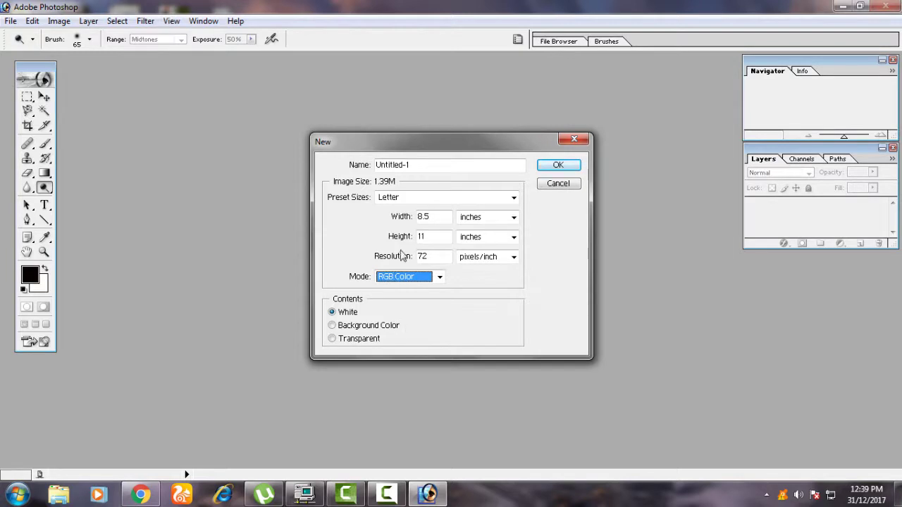
# - Create the white Letter-size Untitled-1 document and move its window toward the centre
pyautogui.click(557, 167)
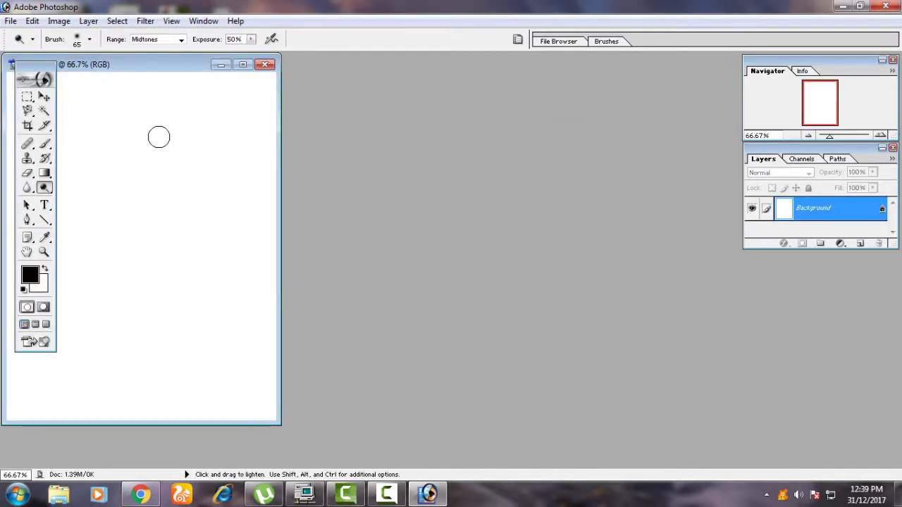
pyautogui.moveTo(127, 71); pyautogui.dragTo(329, 77)
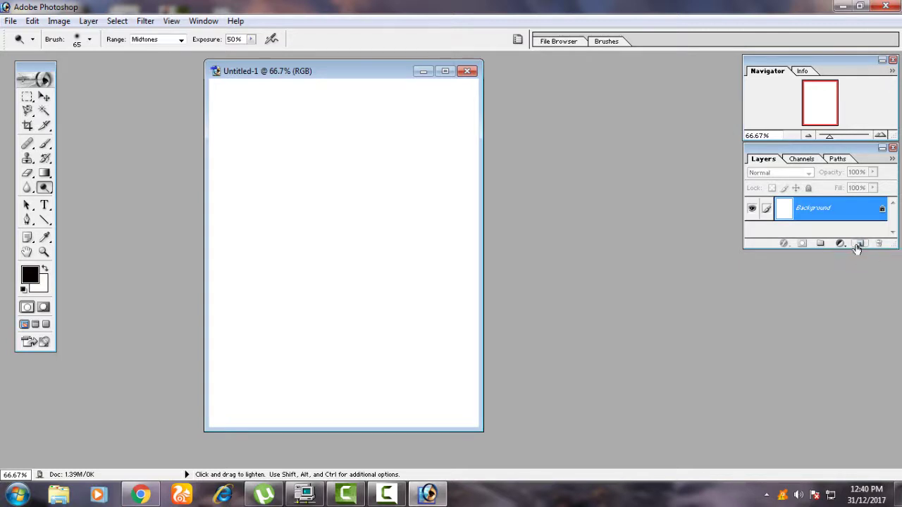
# - Add an empty Layer 1 above the Background from the Layers palette
pyautogui.click(858, 244)
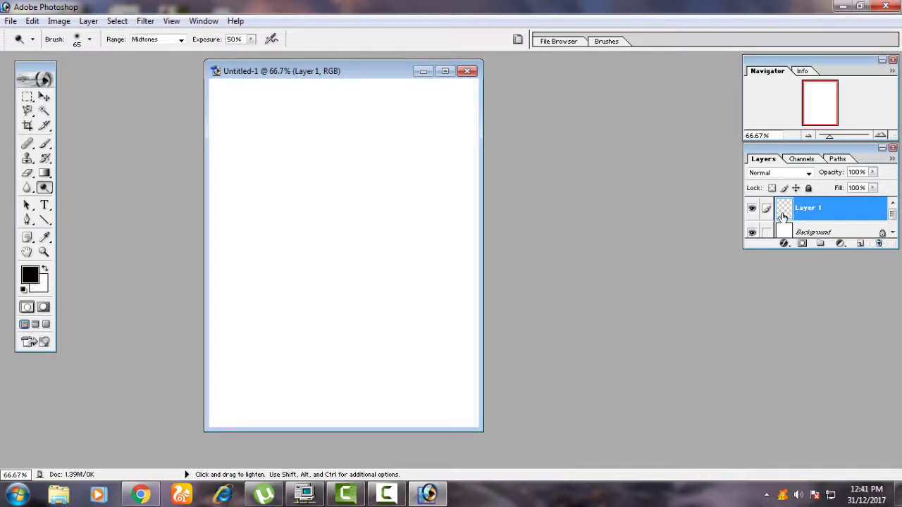
pyautogui.click(878, 243)
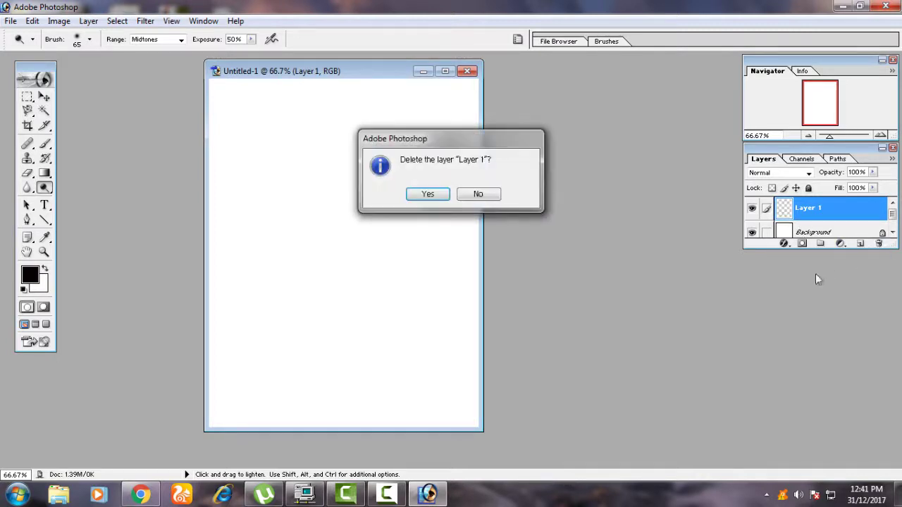
pyautogui.click(427, 194)
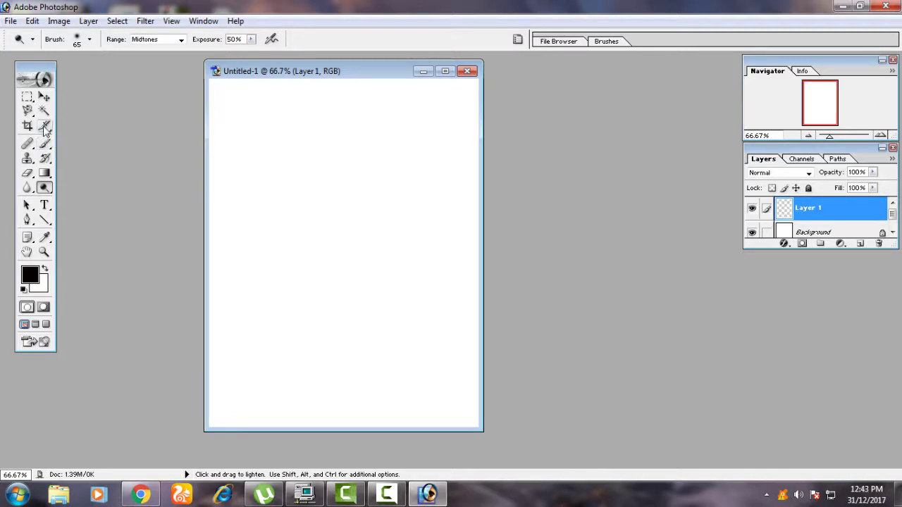
# - Pick the Slice tool, then the Move tool, and preview the Brush and Pencil group
pyautogui.click(44, 126)
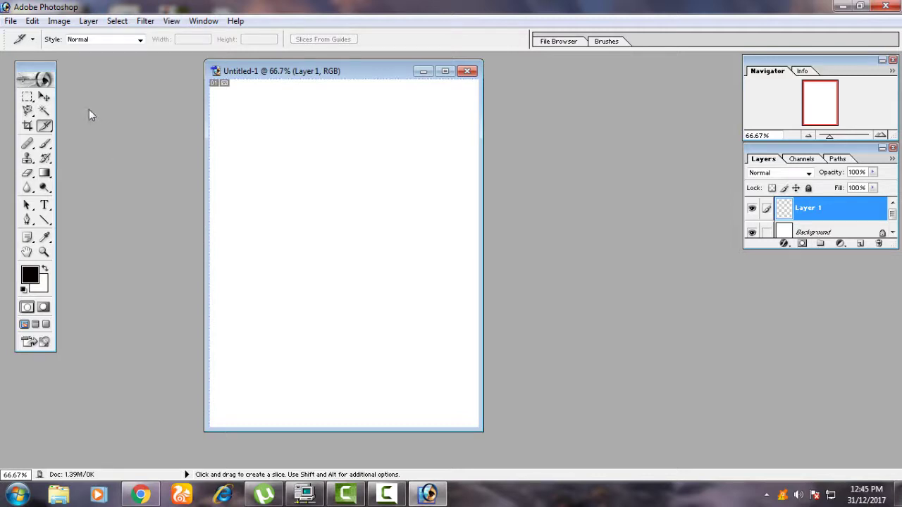
pyautogui.click(44, 97)
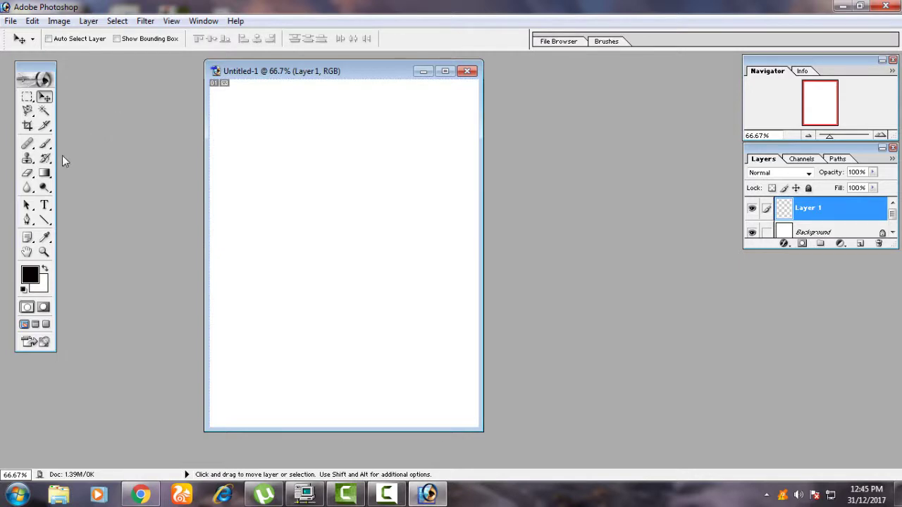
pyautogui.click(46, 145)
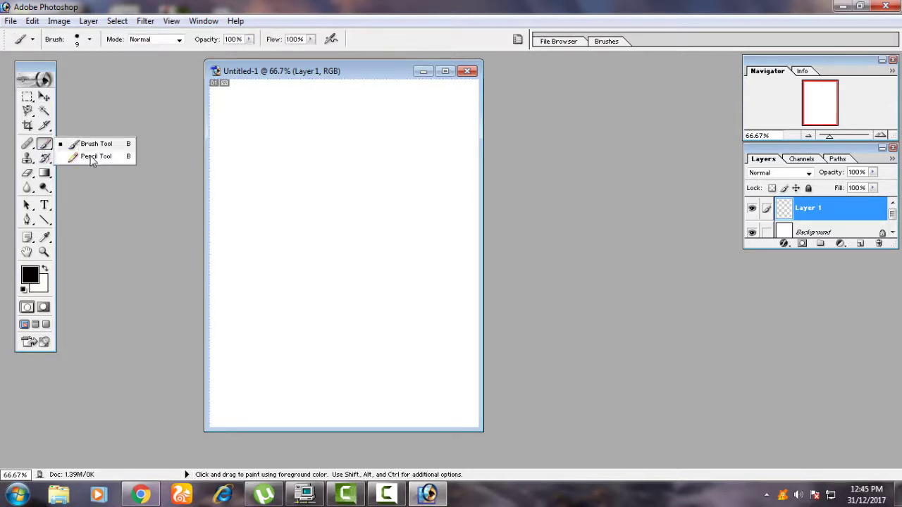
# - Select the History Brush and view its group, then choose the Type tool and show its flyout
pyautogui.click(42, 160)
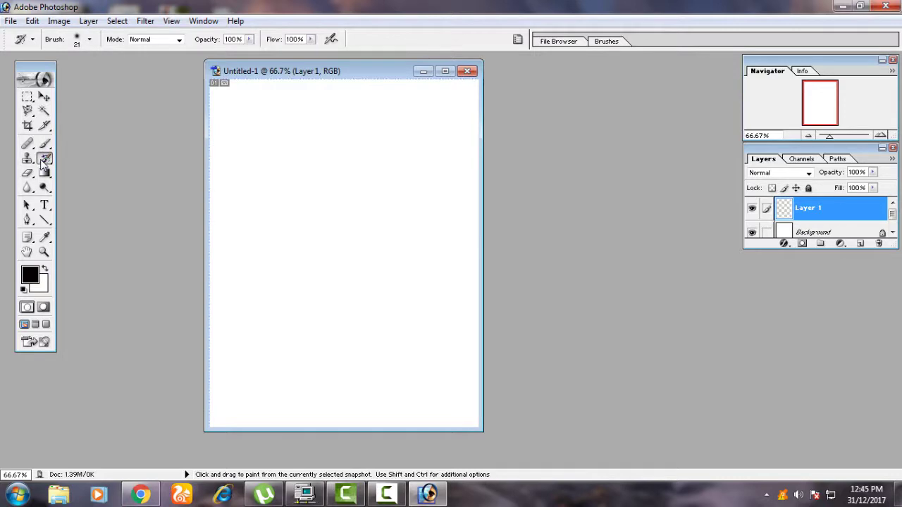
pyautogui.click(44, 160)
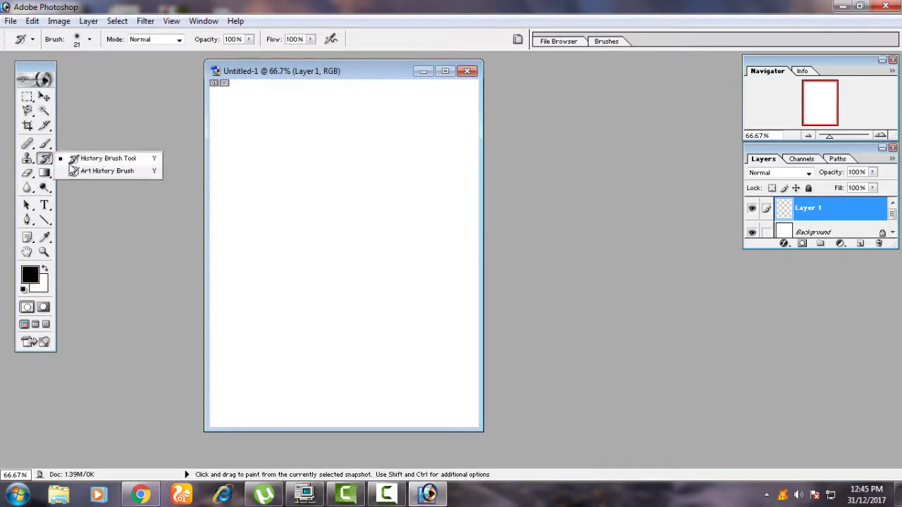
pyautogui.click(83, 214)
pyautogui.click(44, 205)
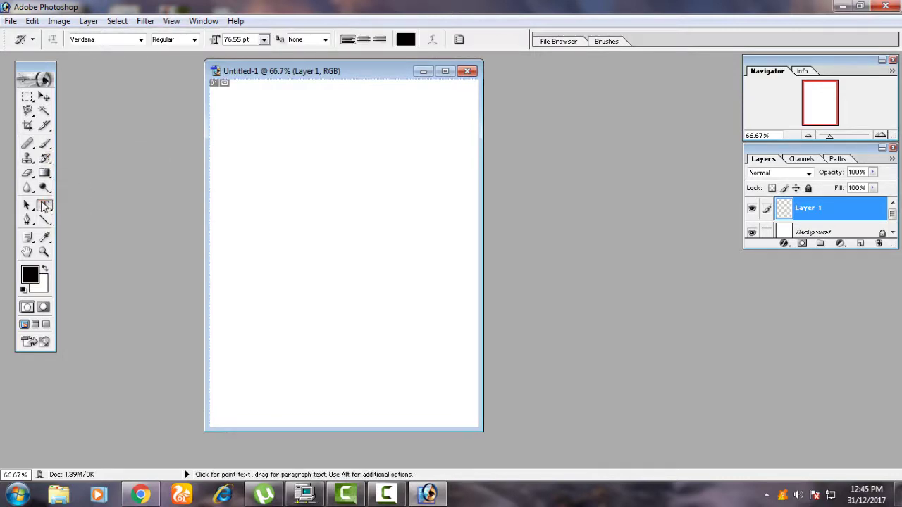
# - Preview the Gradient and Paint Bucket group, then return to the Move tool
pyautogui.click(118, 142)
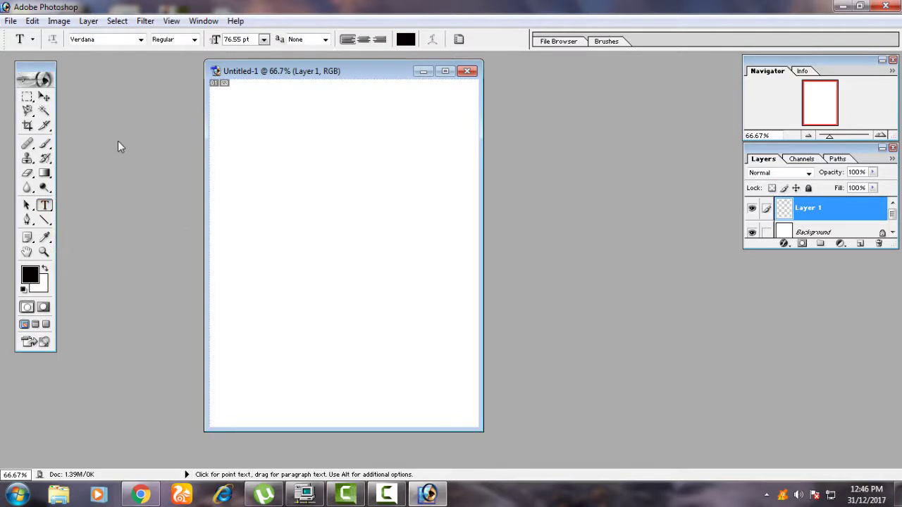
pyautogui.click(45, 173)
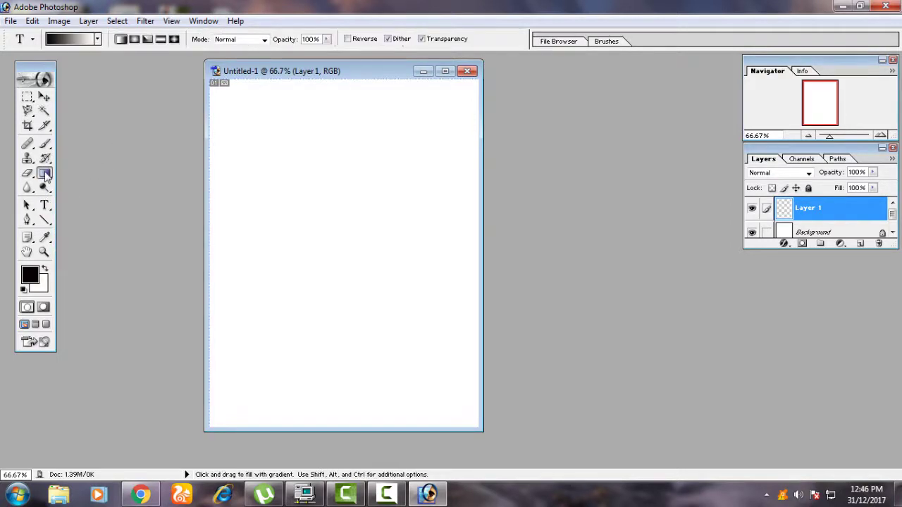
pyautogui.click(85, 224)
pyautogui.click(44, 97)
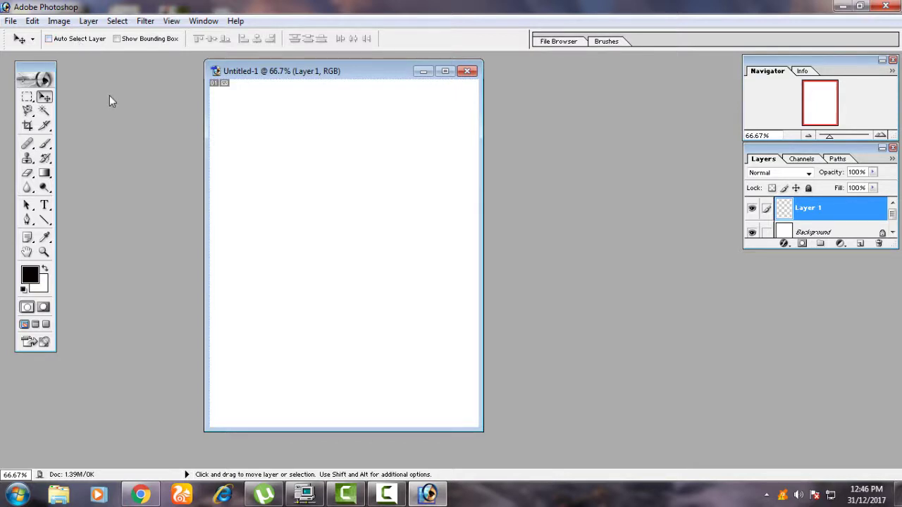
pyautogui.click(201, 21)
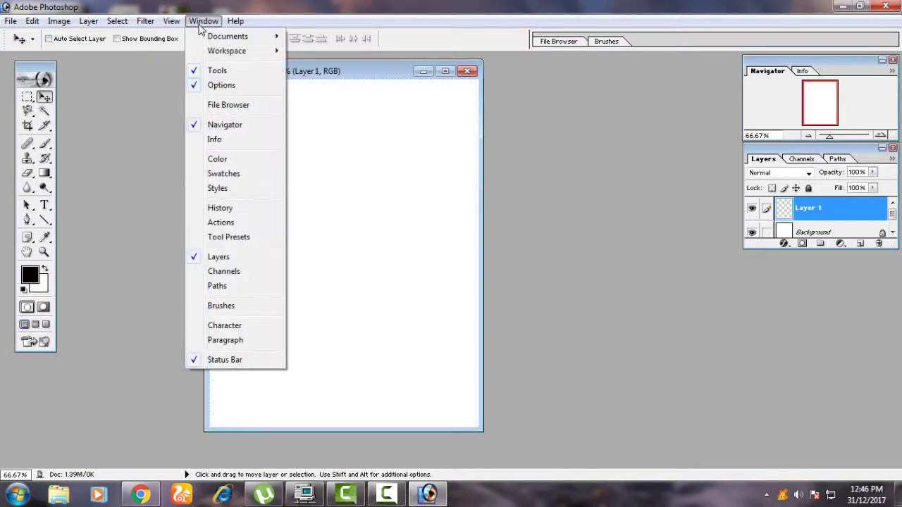
pyautogui.click(196, 73)
pyautogui.click(202, 22)
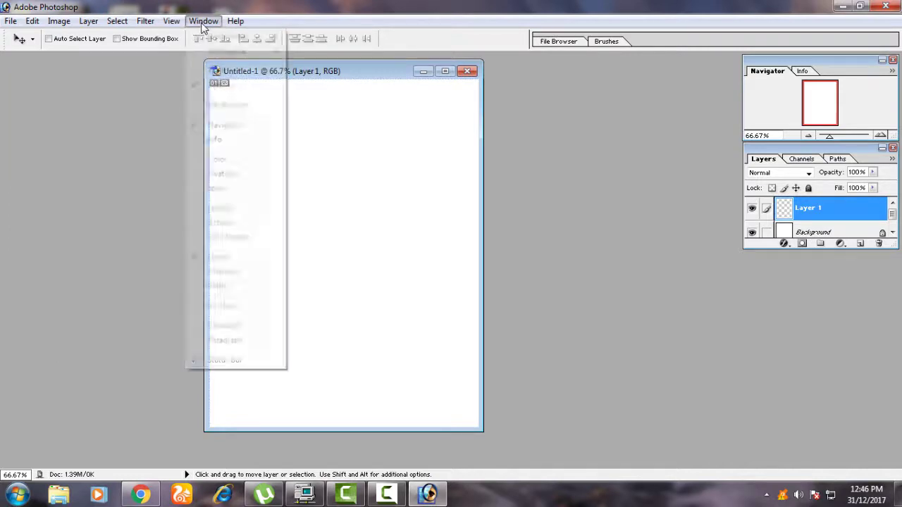
pyautogui.click(204, 72)
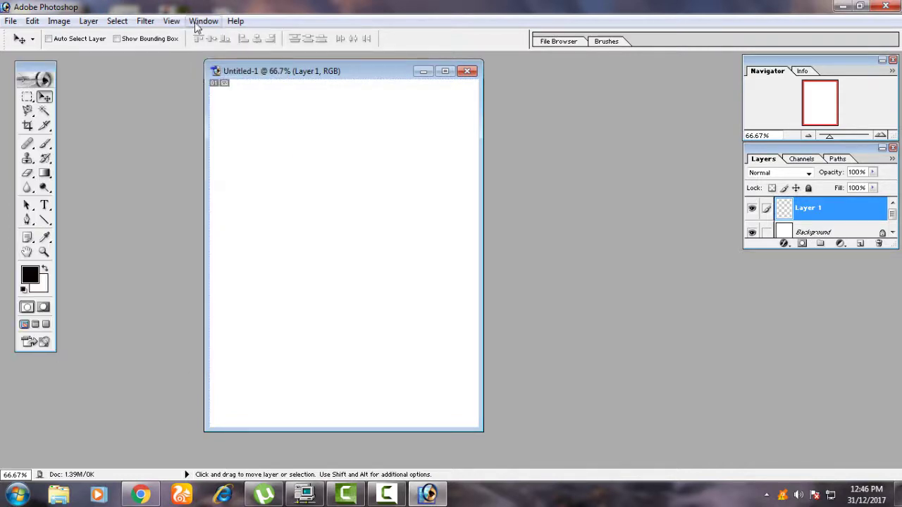
pyautogui.click(196, 23)
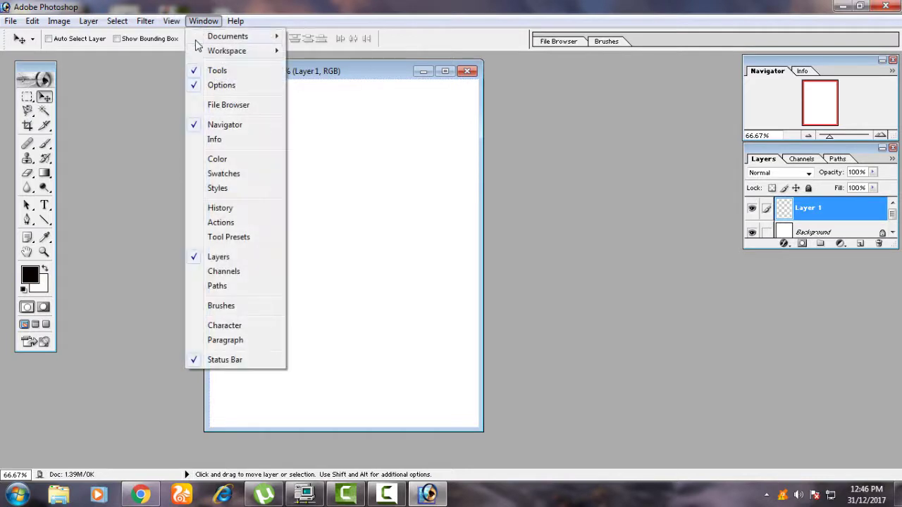
pyautogui.click(201, 86)
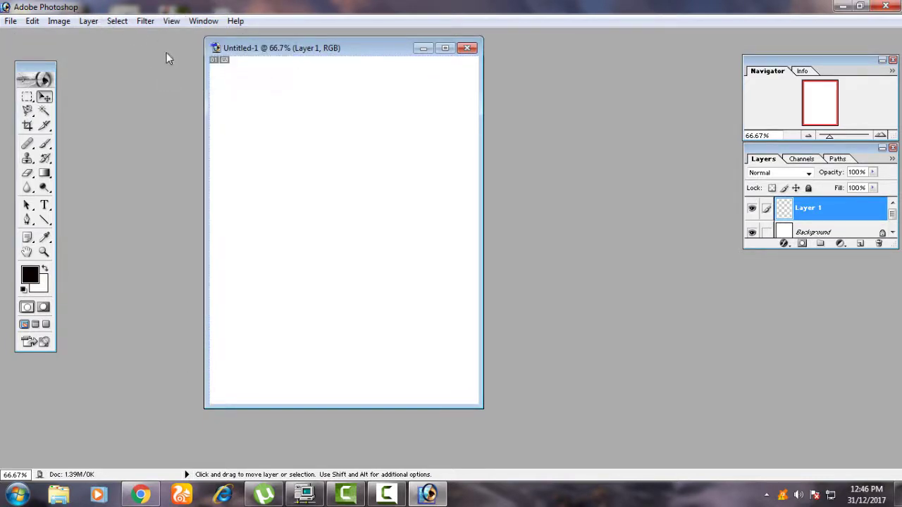
pyautogui.click(201, 21)
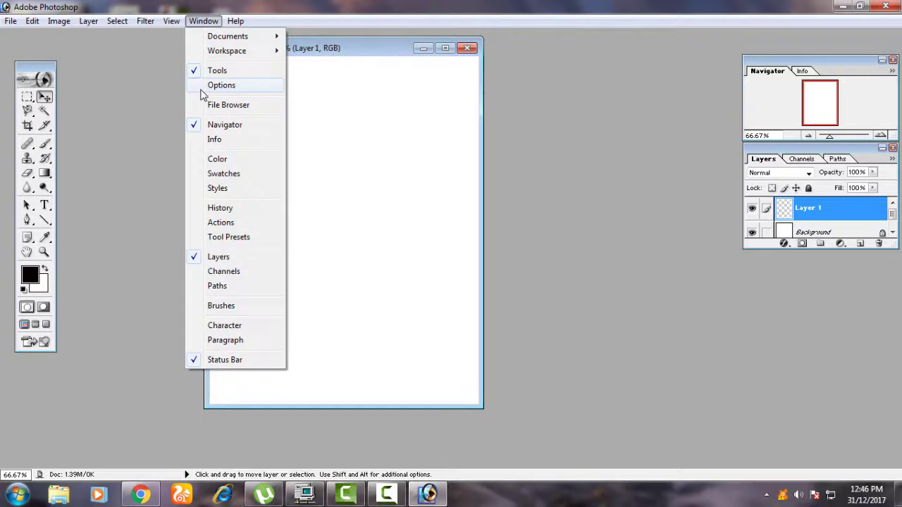
pyautogui.click(202, 87)
pyautogui.click(202, 21)
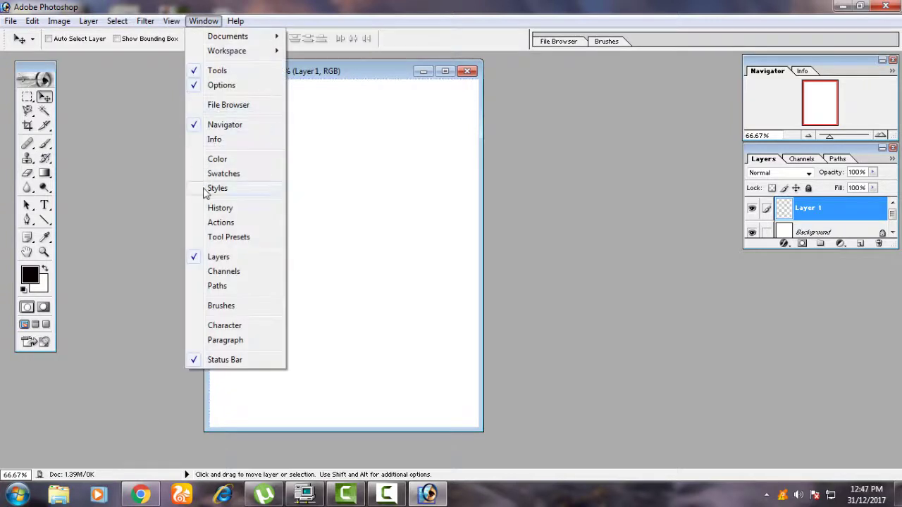
pyautogui.click(204, 257)
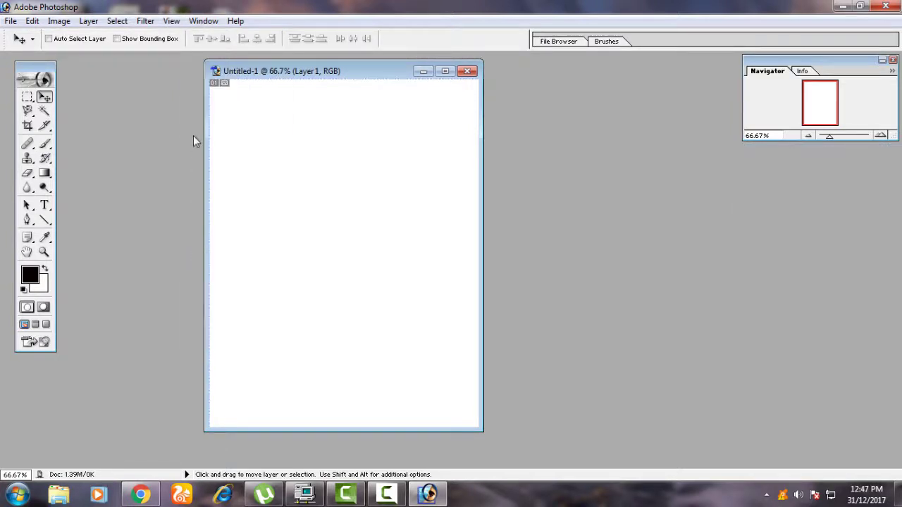
pyautogui.click(200, 21)
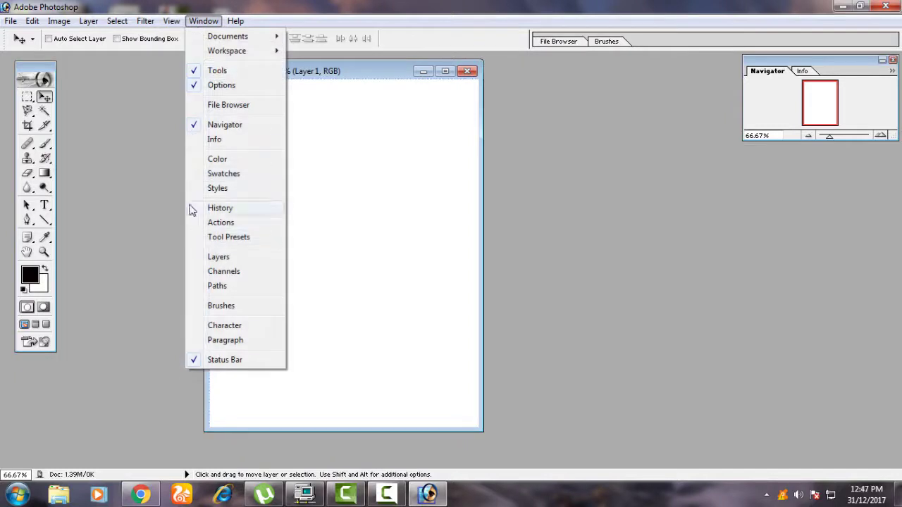
pyautogui.click(204, 257)
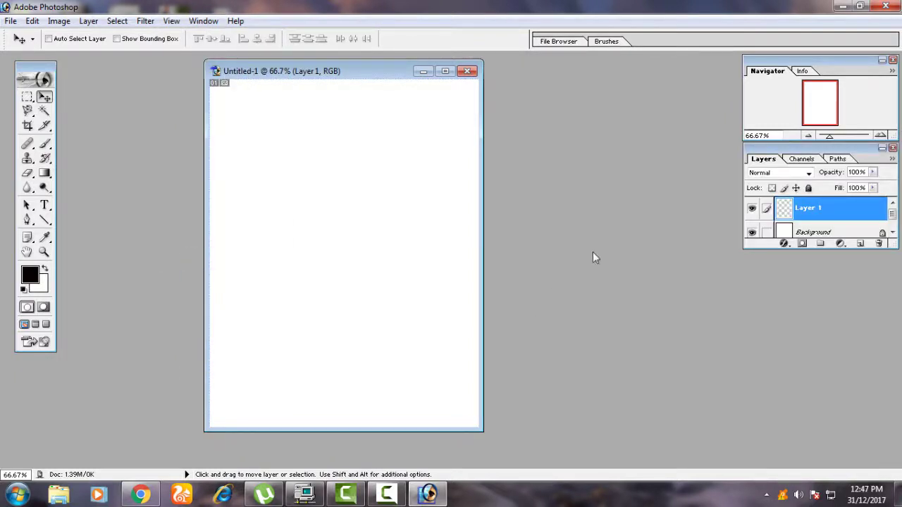